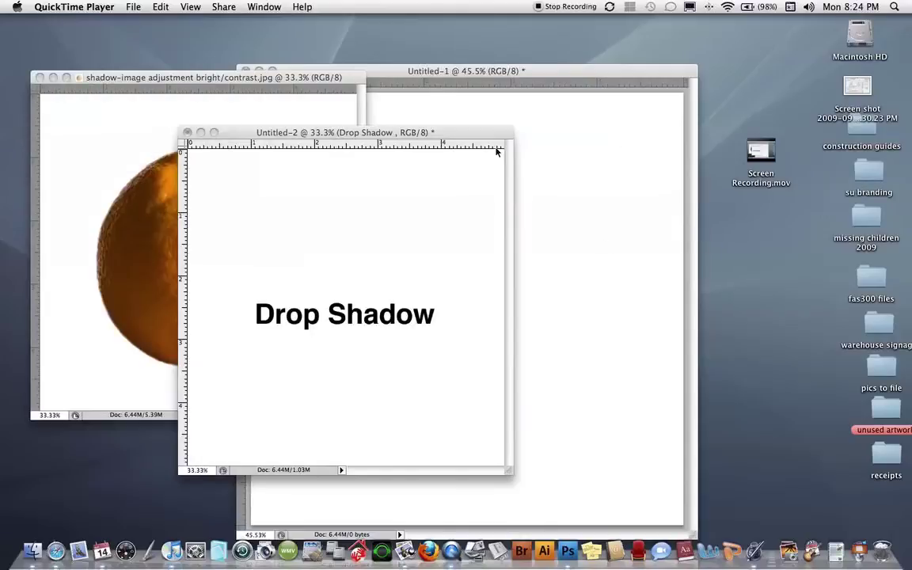
Close the Untitled-2 Drop Shadow document and discard its unsaved changes.
left_click(484, 139)
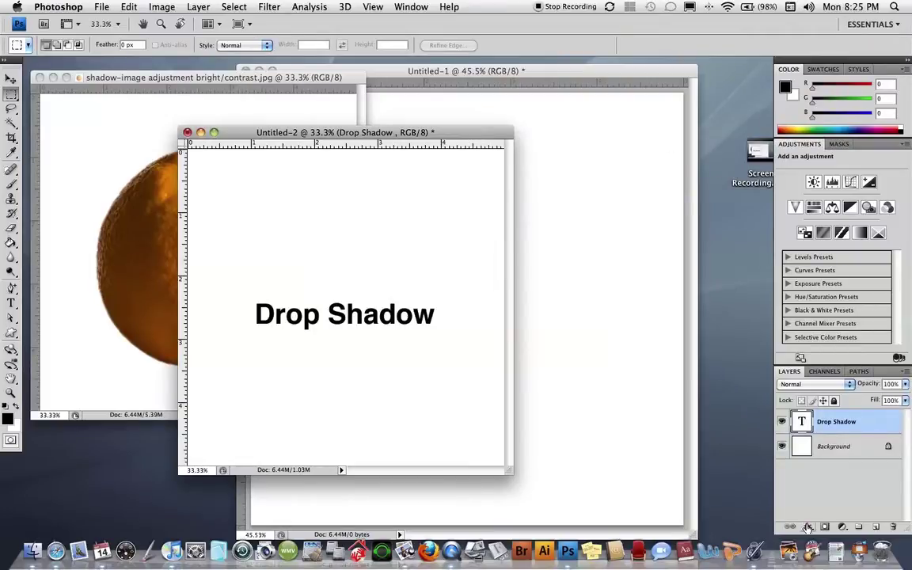
left_click_drag(455, 133, 479, 133)
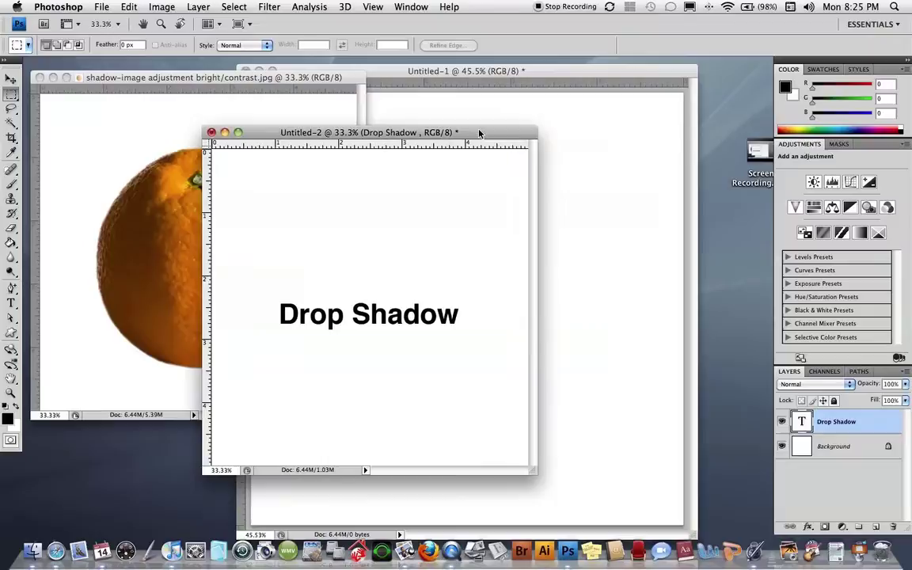
left_click(211, 133)
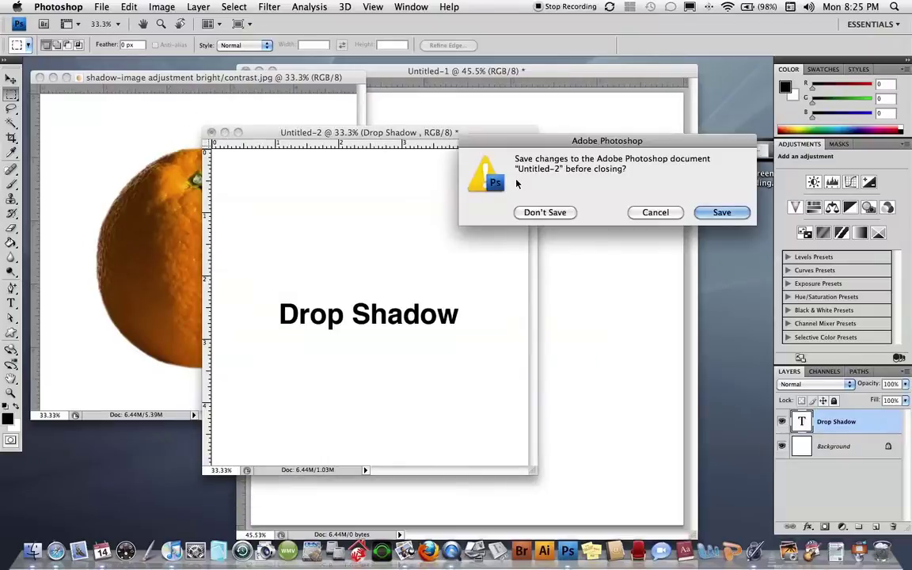
left_click(541, 212)
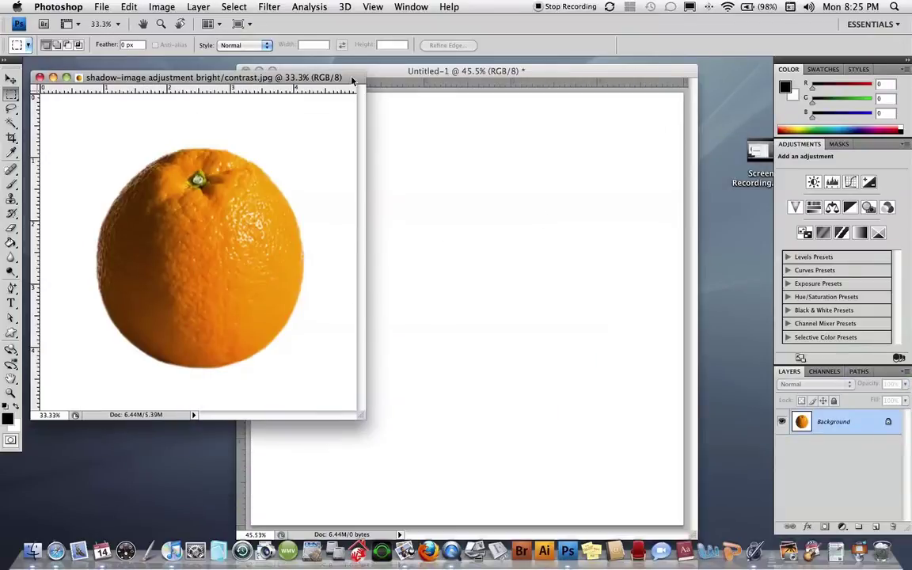
Dock the orange photo with Untitled-1, then float it to the lower left beside it.
left_click_drag(316, 76, 202, 79)
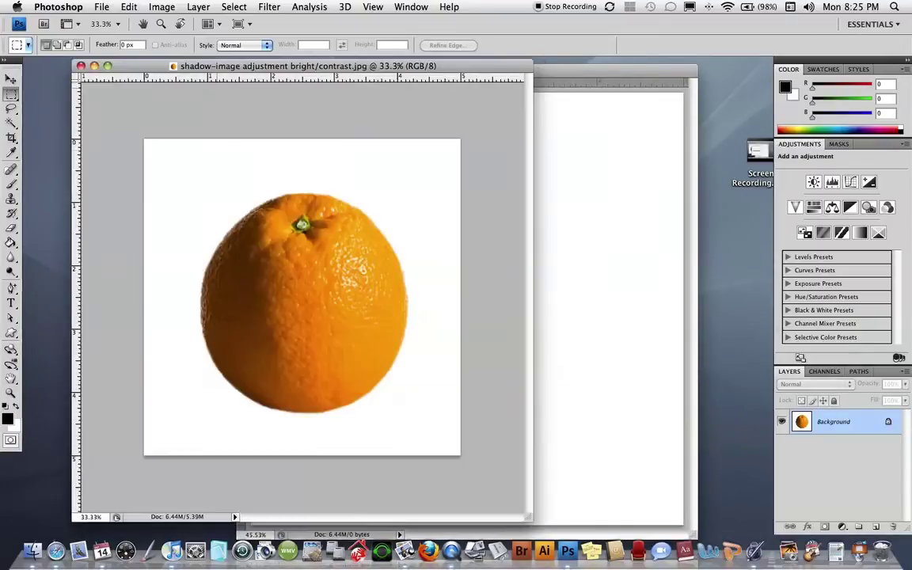
left_click_drag(470, 70, 421, 118)
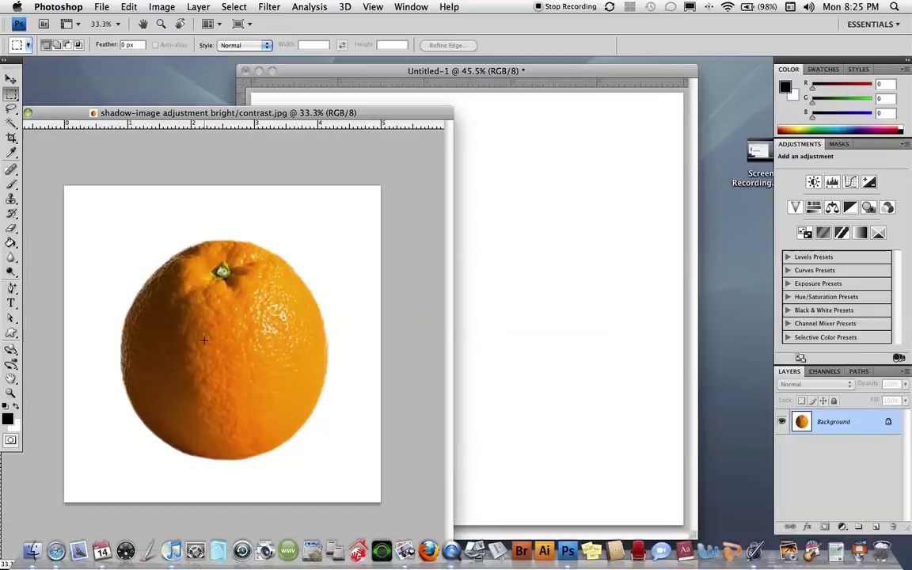
Select the orange with the Magic Wand on the white background, then inverse.
left_click(11, 122)
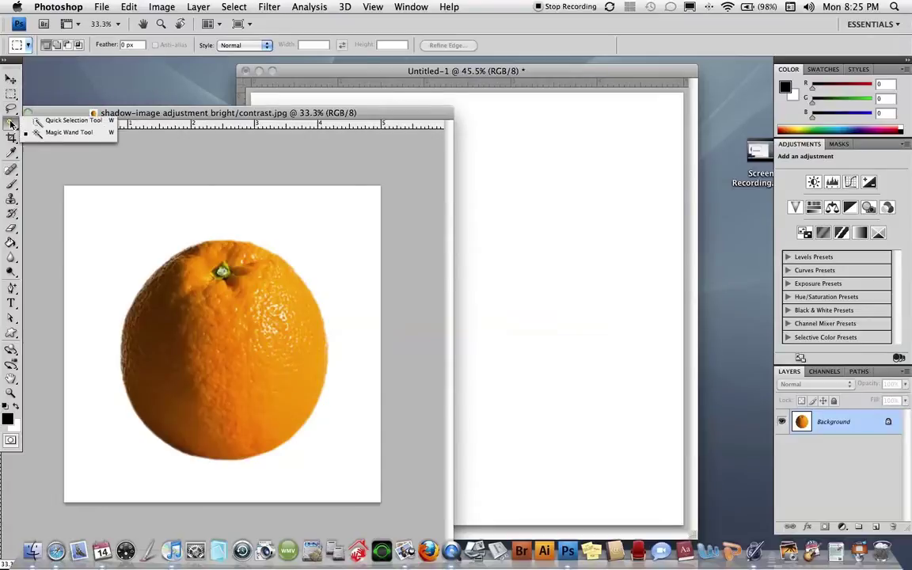
left_click(69, 131)
left_click(176, 248)
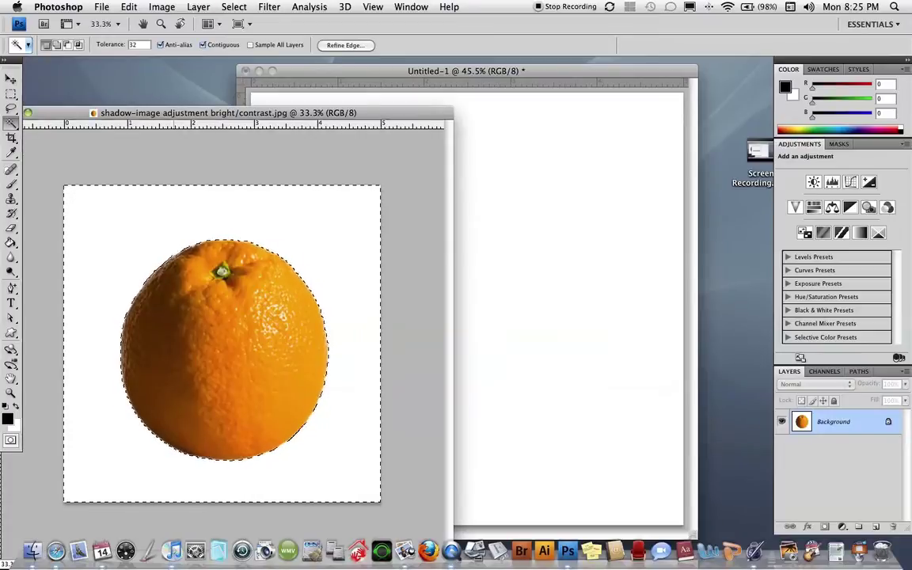
left_click(233, 6)
left_click(244, 58)
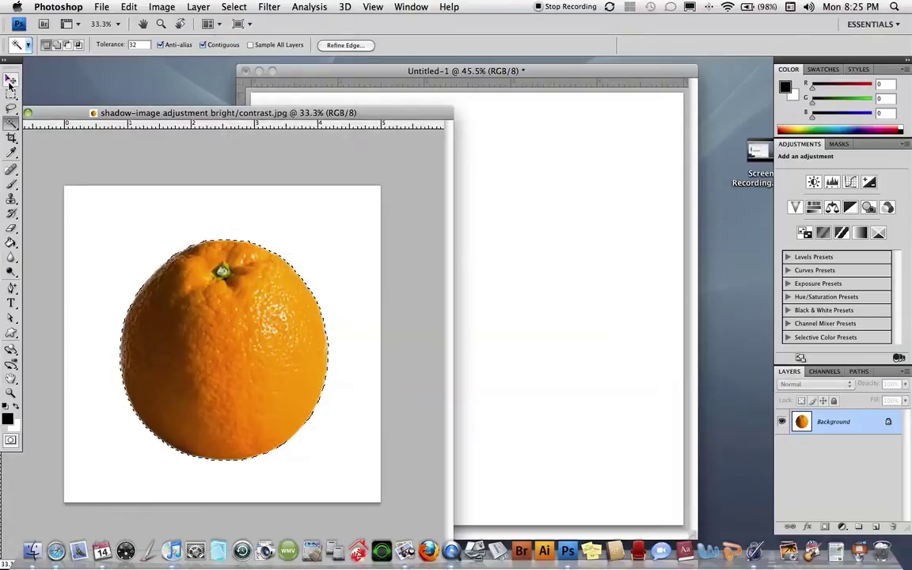
Drag the orange into Untitled-1 as a new layer and close the original photo.
key("v")
left_click_drag(206, 354, 428, 279)
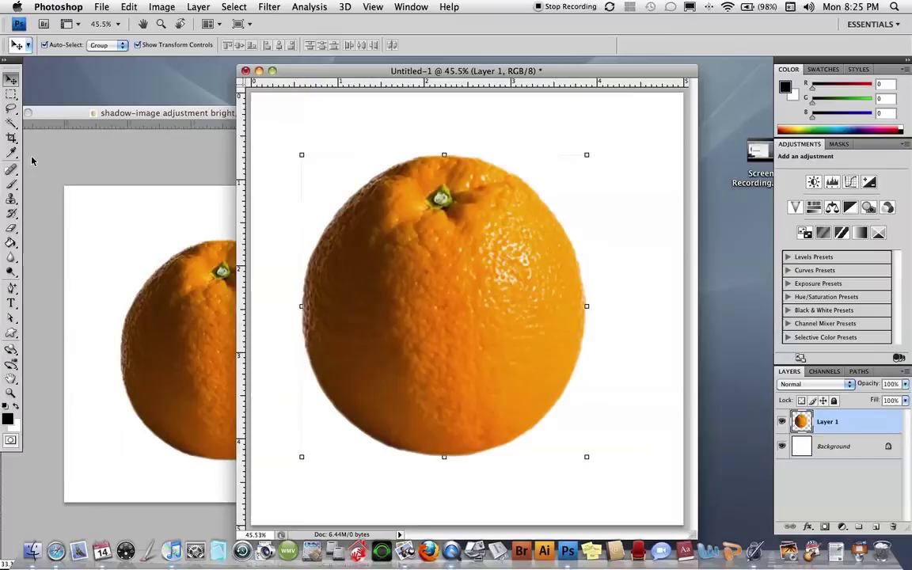
left_click(89, 147)
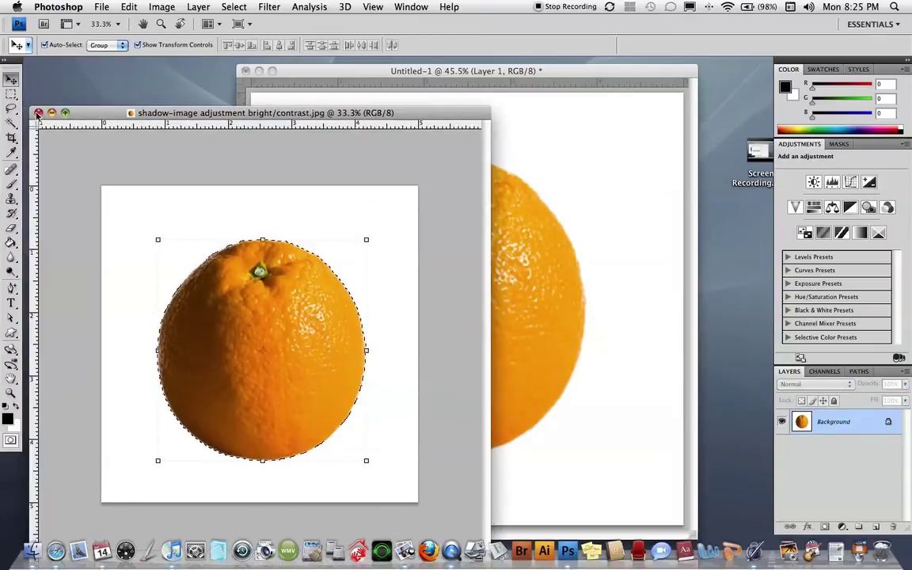
left_click(27, 113)
Shift the orange up and right on the canvas and commit a slight counter-clockwise tilt.
left_click_drag(555, 80, 442, 81)
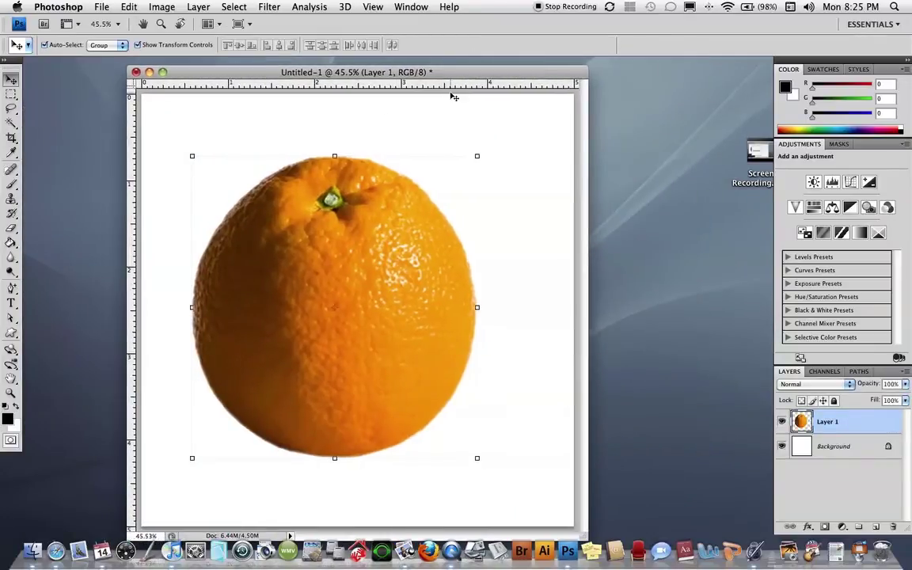
left_click_drag(368, 290, 399, 279)
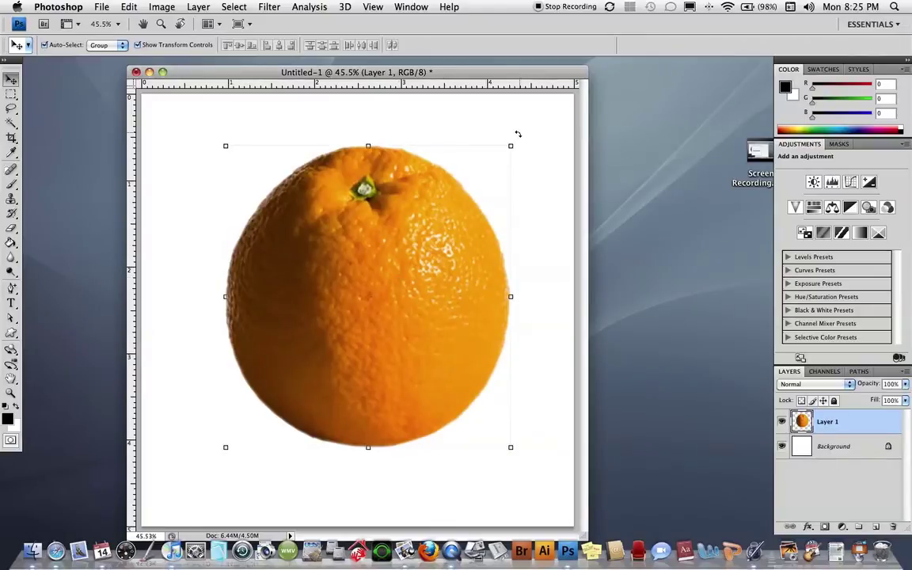
left_click_drag(518, 135, 530, 147)
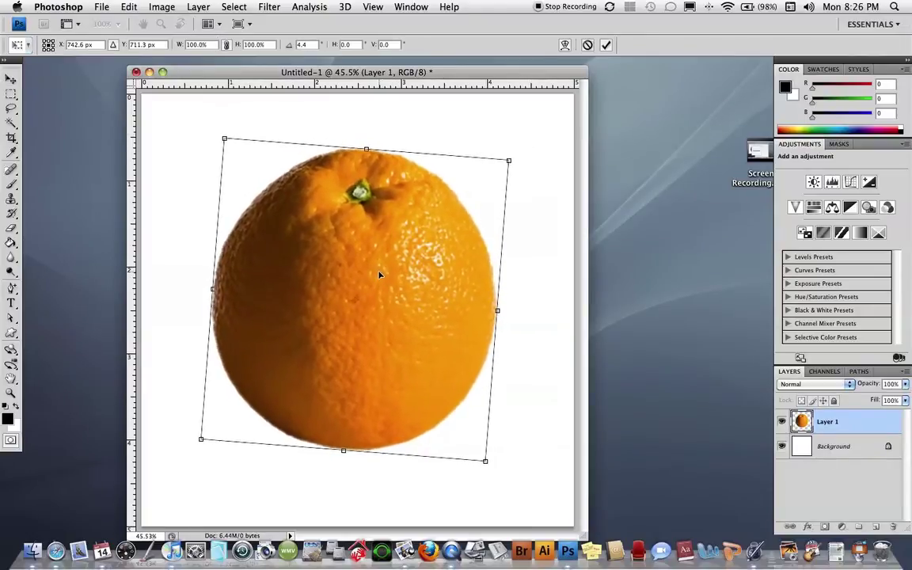
key("Escape")
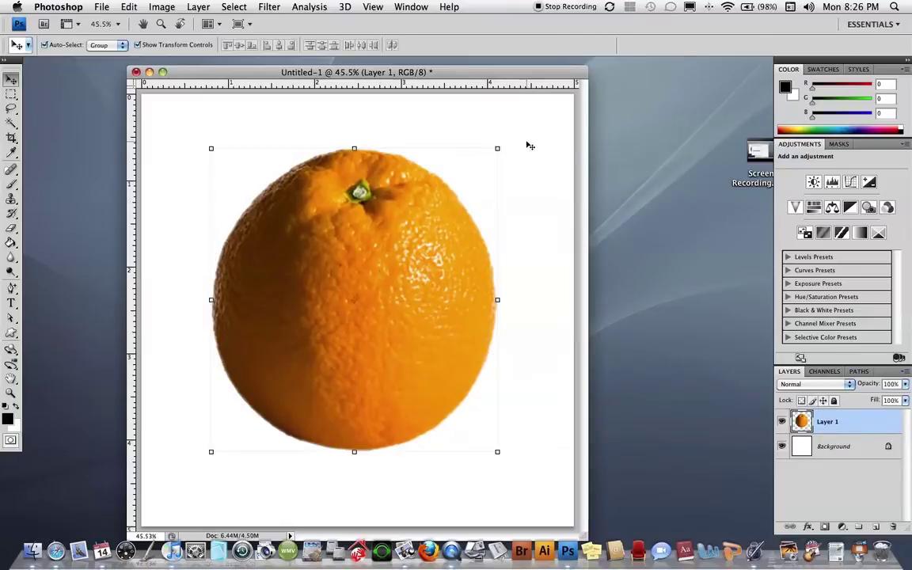
left_click_drag(511, 147, 487, 129)
key("Escape")
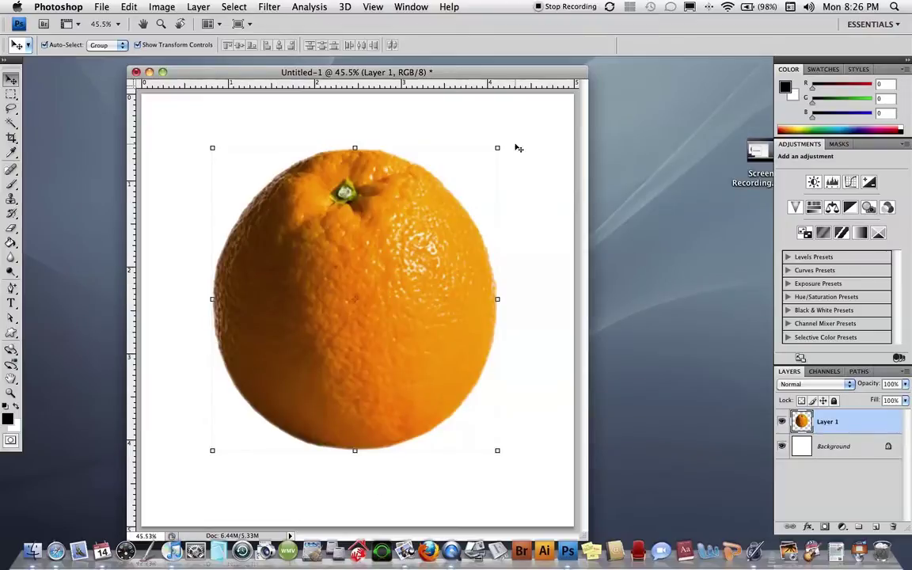
left_click_drag(516, 147, 500, 136)
key("Return")
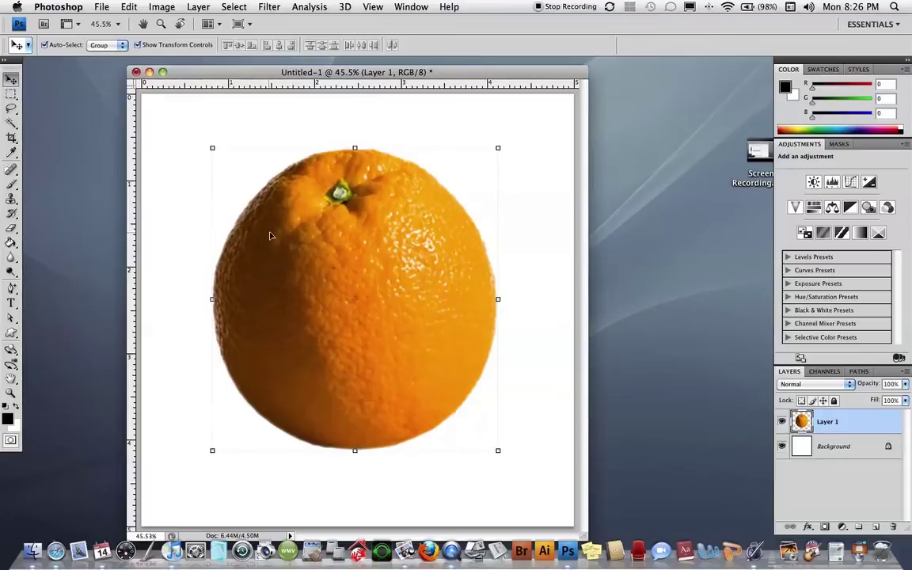
Apply Brightness/Contrast to the orange with Brightness 17 and Contrast 50.
left_click(171, 7)
mouse_move(255, 41)
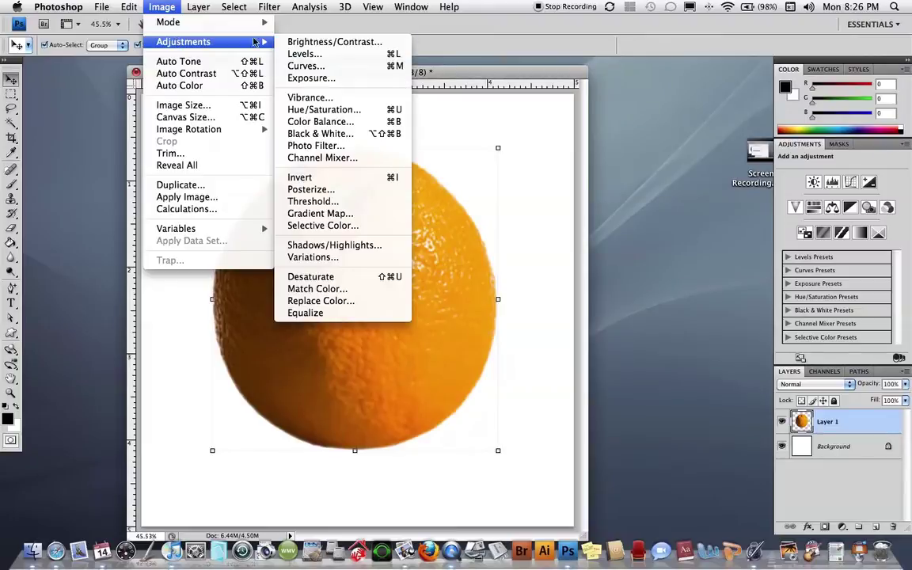
left_click(349, 42)
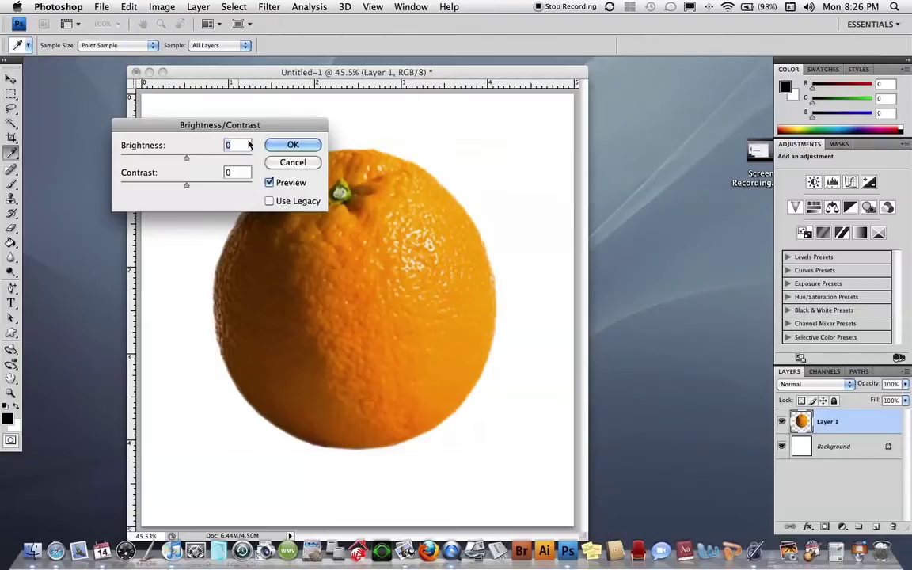
left_click_drag(280, 130, 240, 116)
left_click_drag(146, 150, 178, 181)
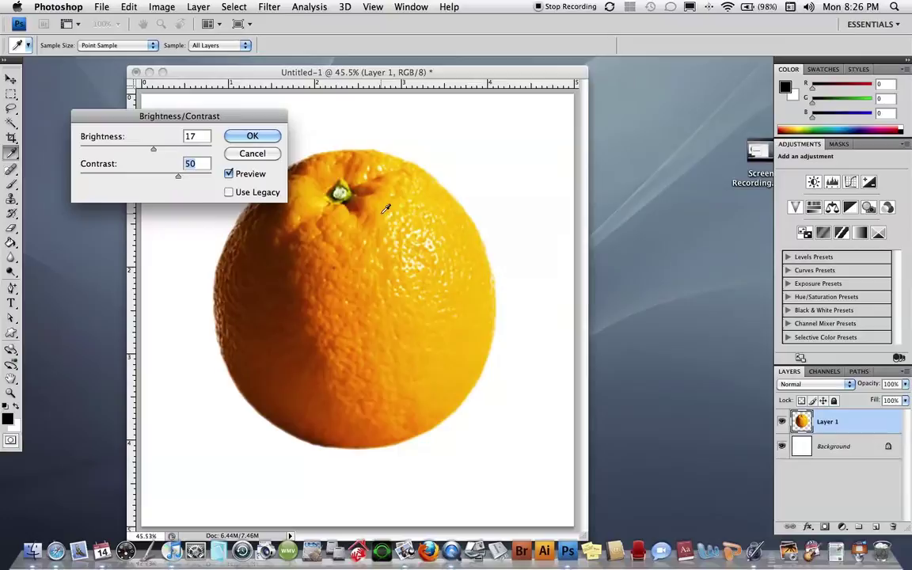
left_click(229, 174)
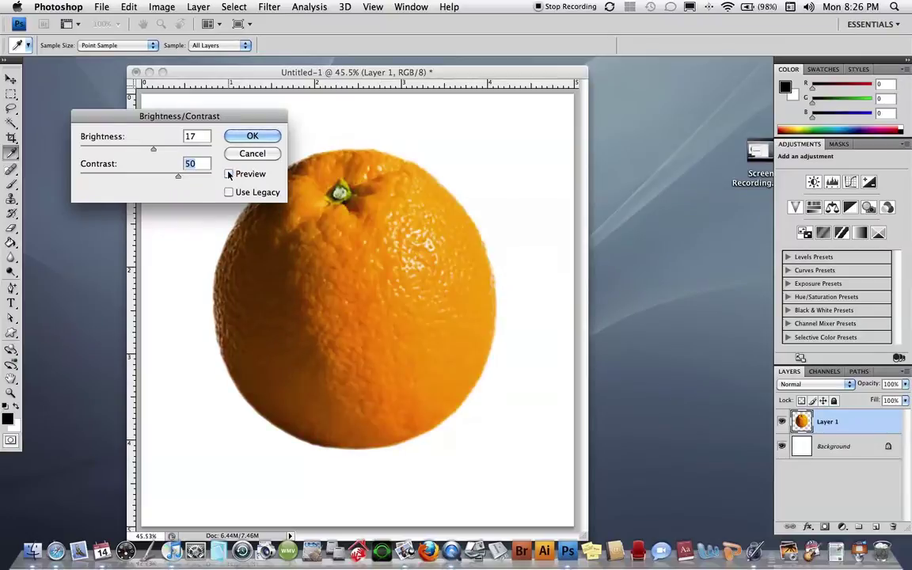
left_click(229, 173)
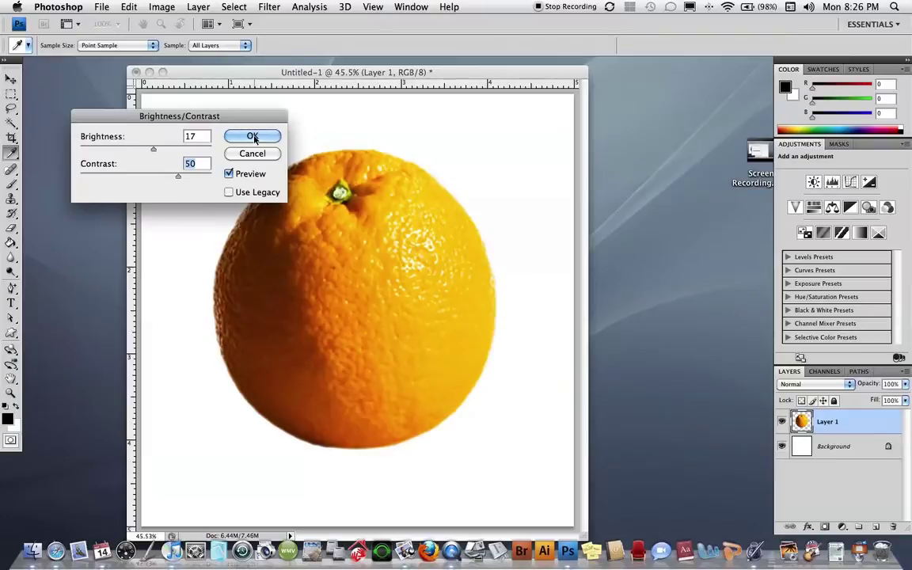
left_click(253, 136)
key("v")
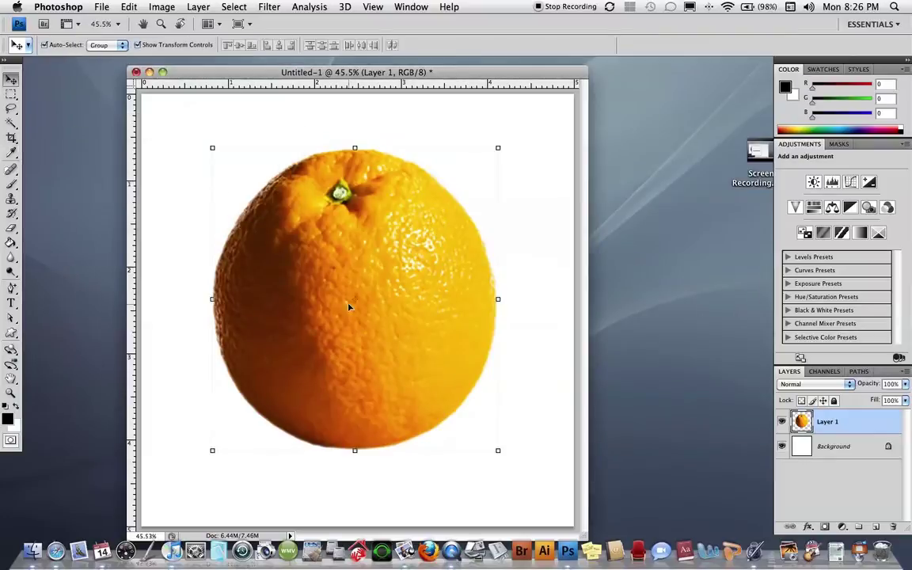
Add a Drop Shadow style to Layer 1 and move the Layer Style dialog aside.
left_click(809, 527)
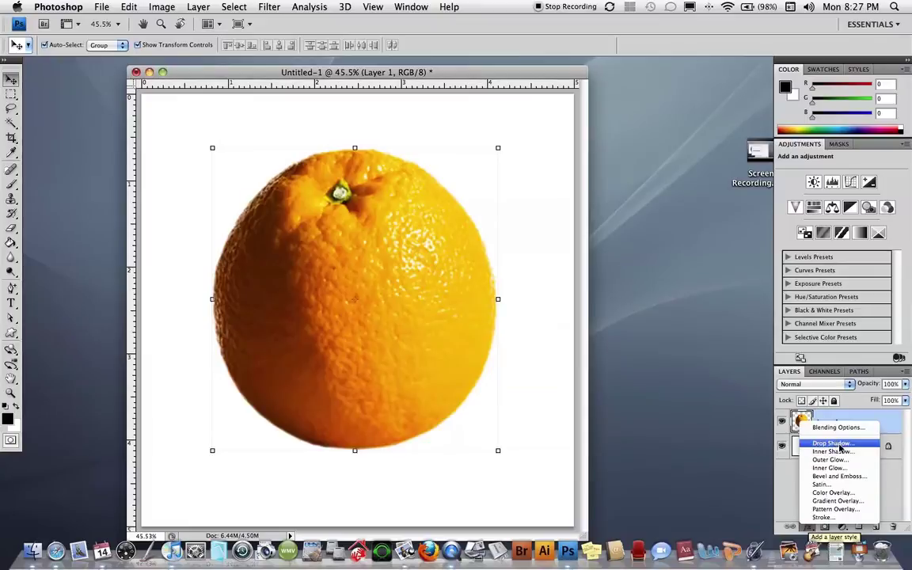
left_click(841, 444)
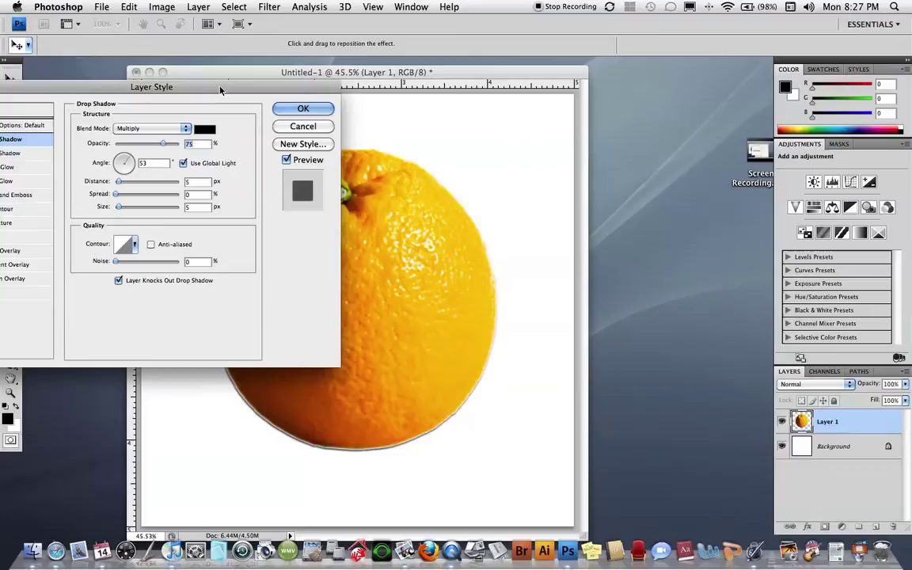
left_click_drag(221, 90, 256, 76)
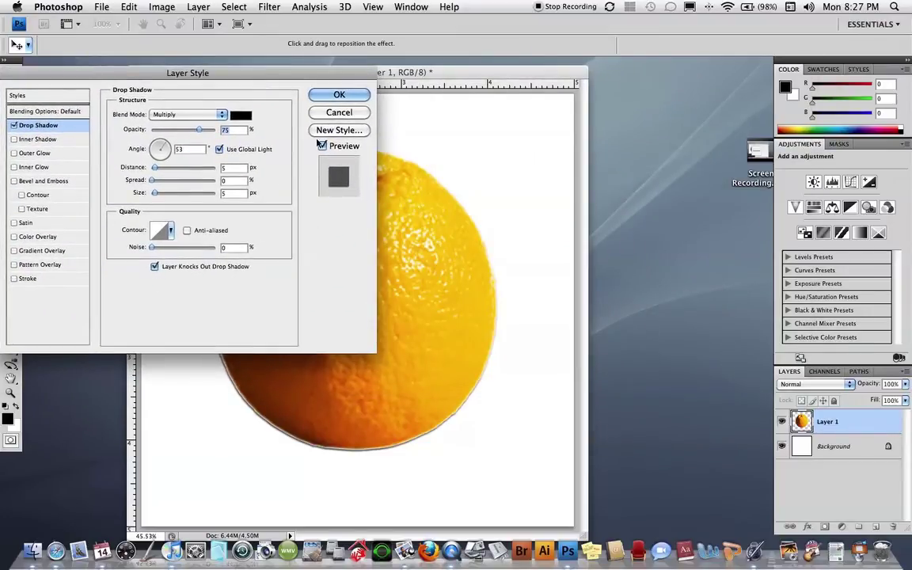
left_click_drag(283, 77, 262, 91)
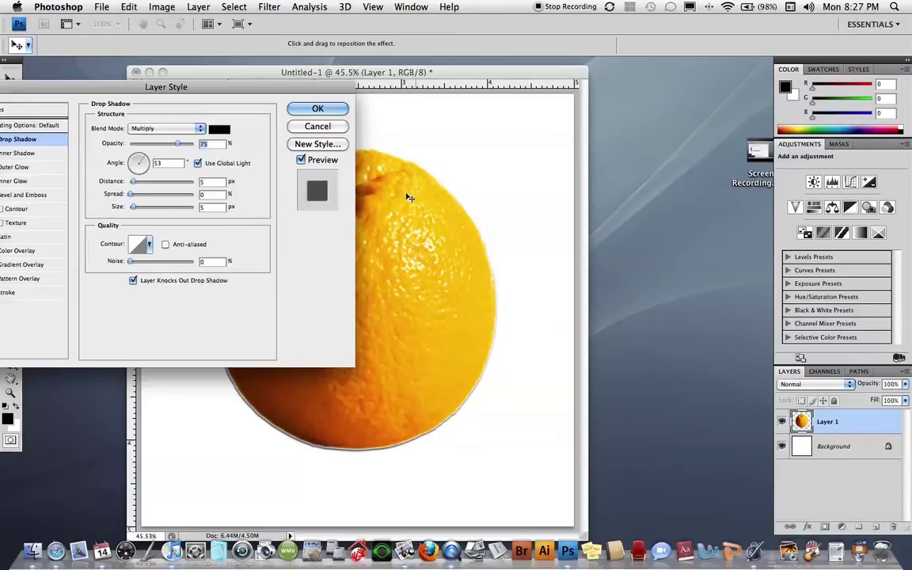
Set the drop shadow to 35° angle, 66 px distance and 90 px size, and apply it.
left_click_drag(268, 94, 798, 84)
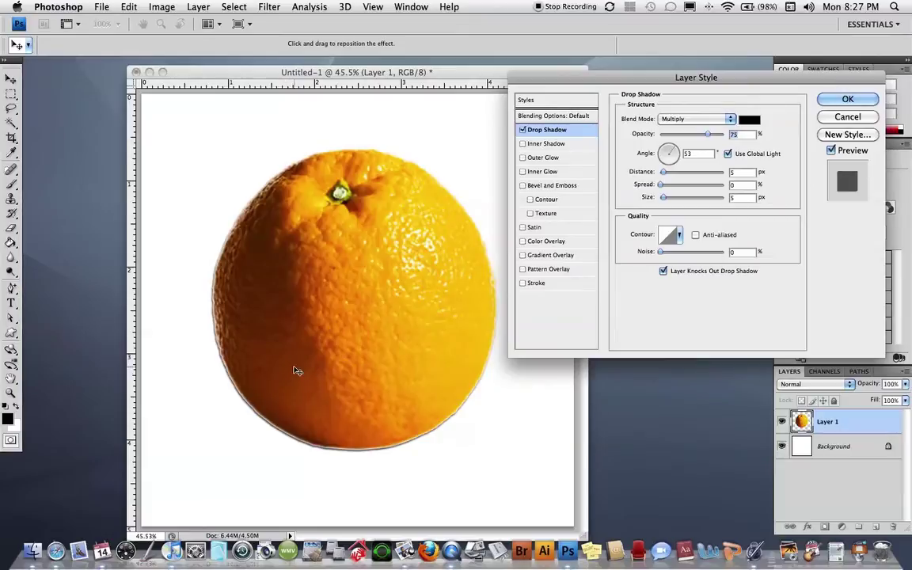
mouse_move(297, 370)
left_mouse_down()
mouse_move(282, 420)
mouse_move(253, 372)
mouse_move(274, 429)
mouse_move(241, 282)
mouse_move(250, 299)
mouse_move(252, 396)
mouse_move(232, 323)
mouse_move(313, 382)
mouse_move(338, 387)
mouse_move(248, 316)
mouse_move(330, 391)
mouse_move(365, 310)
mouse_move(308, 349)
mouse_move(358, 362)
mouse_move(305, 316)
mouse_move(292, 329)
mouse_move(347, 362)
mouse_move(323, 320)
mouse_move(287, 304)
mouse_move(313, 378)
mouse_move(318, 306)
mouse_move(301, 383)
mouse_move(238, 331)
mouse_move(317, 362)
mouse_move(285, 371)
mouse_move(271, 384)
mouse_move(305, 372)
mouse_move(271, 403)
mouse_move(277, 284)
mouse_move(256, 403)
mouse_move(278, 399)
mouse_move(273, 388)
mouse_move(308, 342)
mouse_move(252, 341)
mouse_move(295, 388)
mouse_move(299, 367)
mouse_move(277, 388)
mouse_move(283, 382)
left_mouse_up()
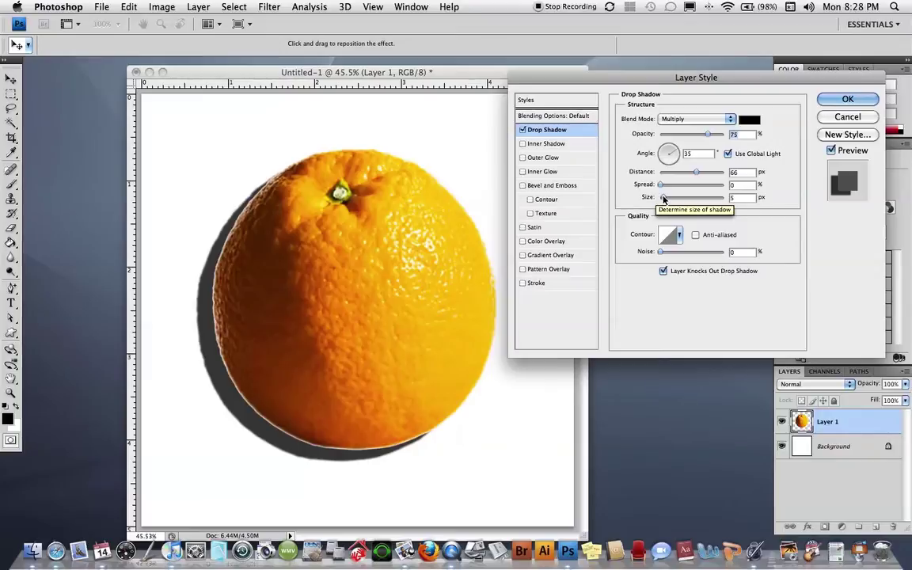
left_click_drag(664, 198, 686, 199)
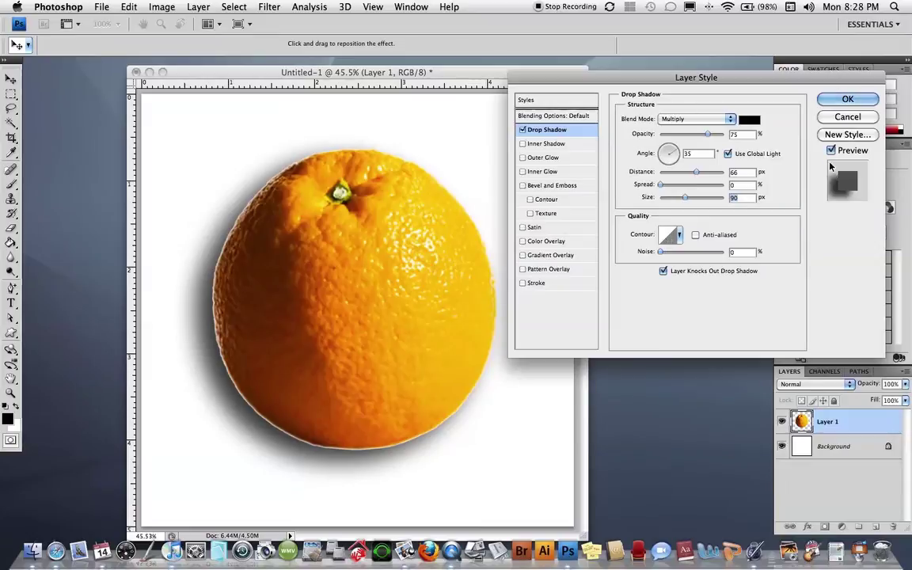
left_click(846, 99)
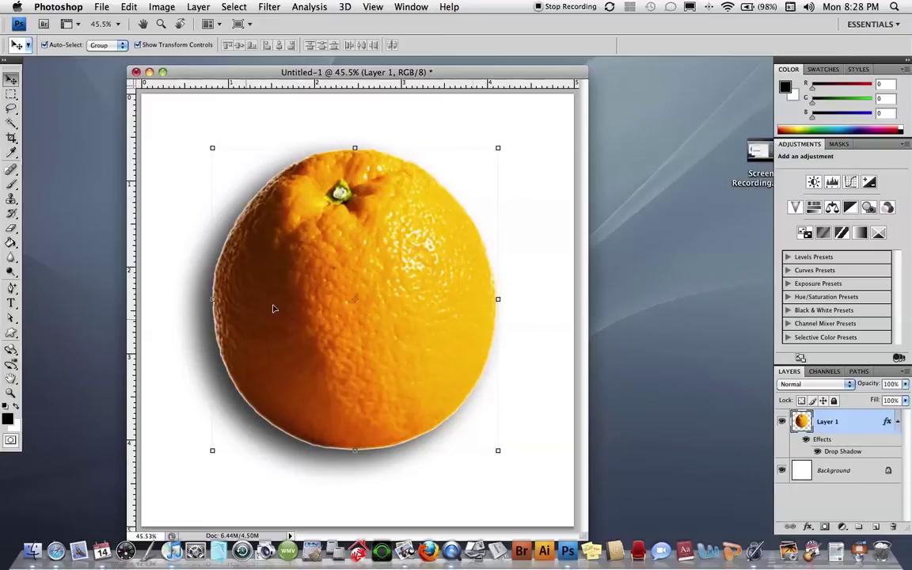
Load the orange's outline as a selection and feather it by 10 pixels.
left_click(802, 422, "super")
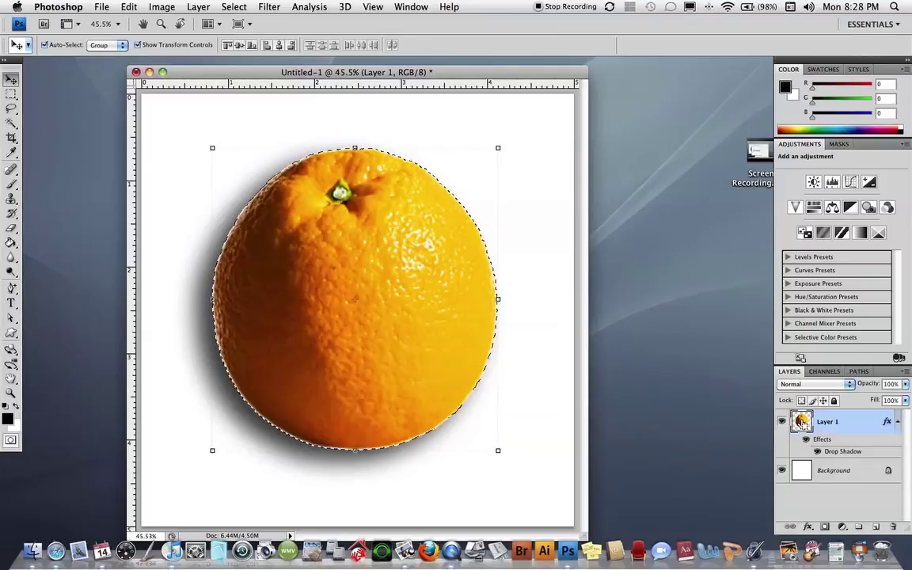
left_click(235, 10)
mouse_move(230, 153)
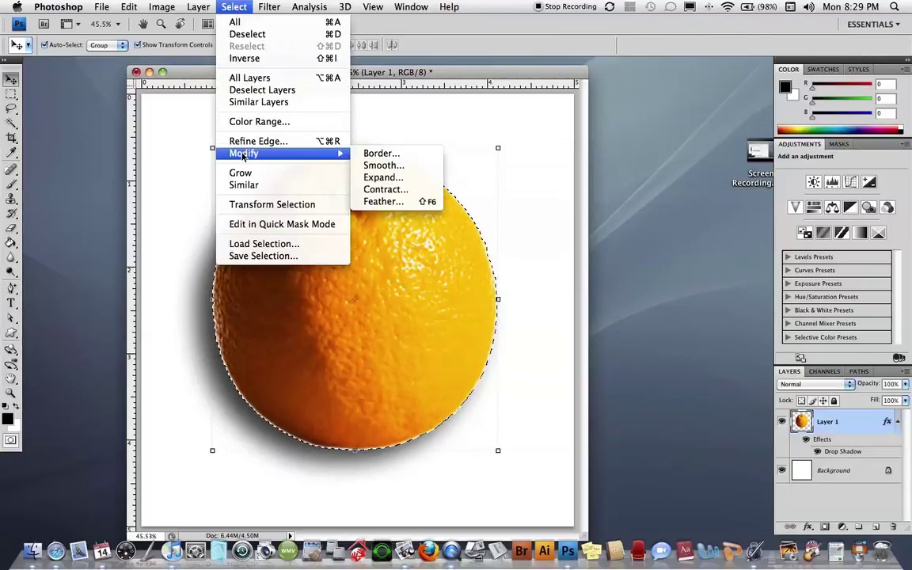
left_click(366, 202)
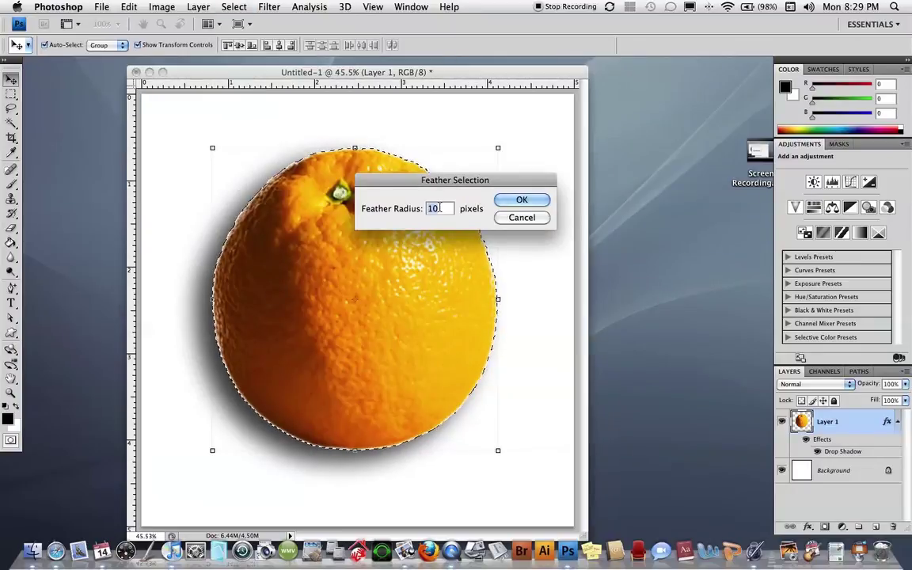
left_click(522, 200)
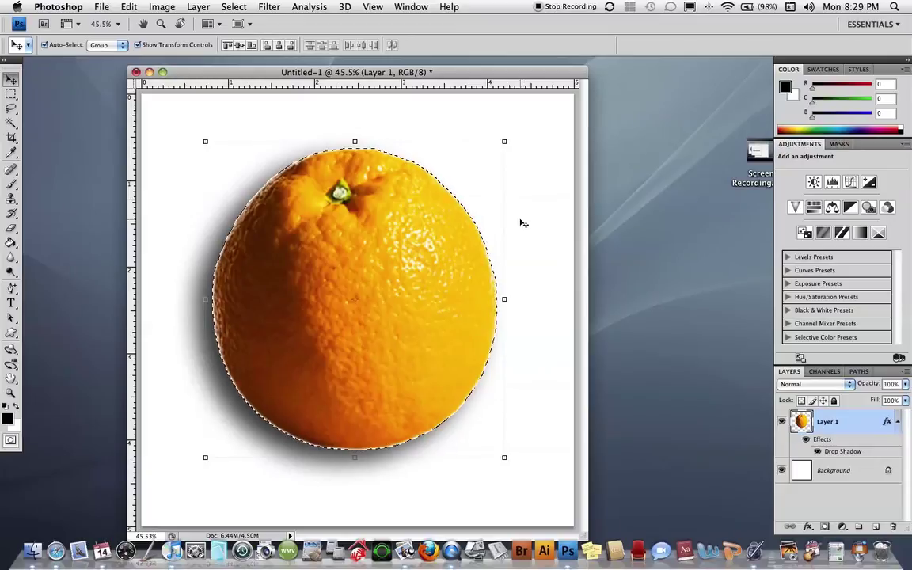
Invert the selection, delete the white fringe around the orange, and deselect.
left_click(234, 6)
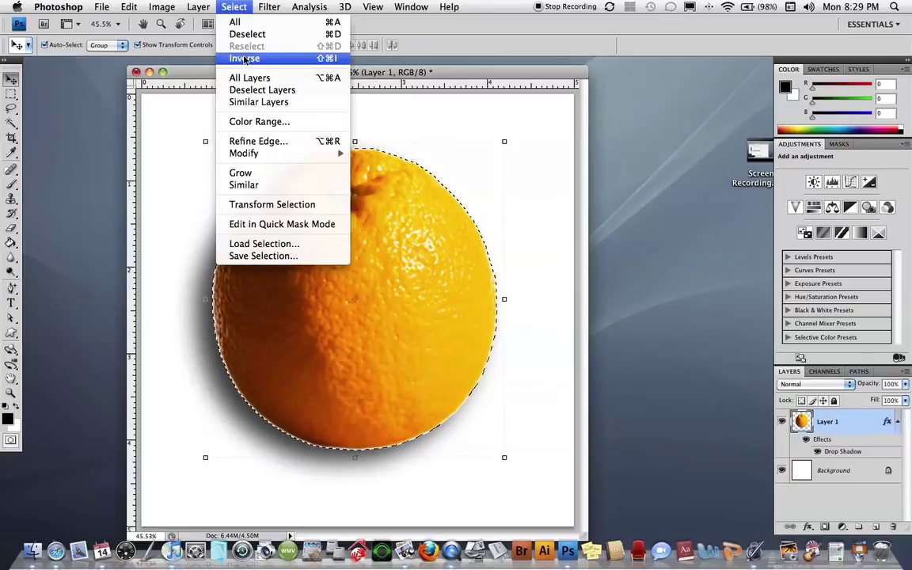
left_click(244, 58)
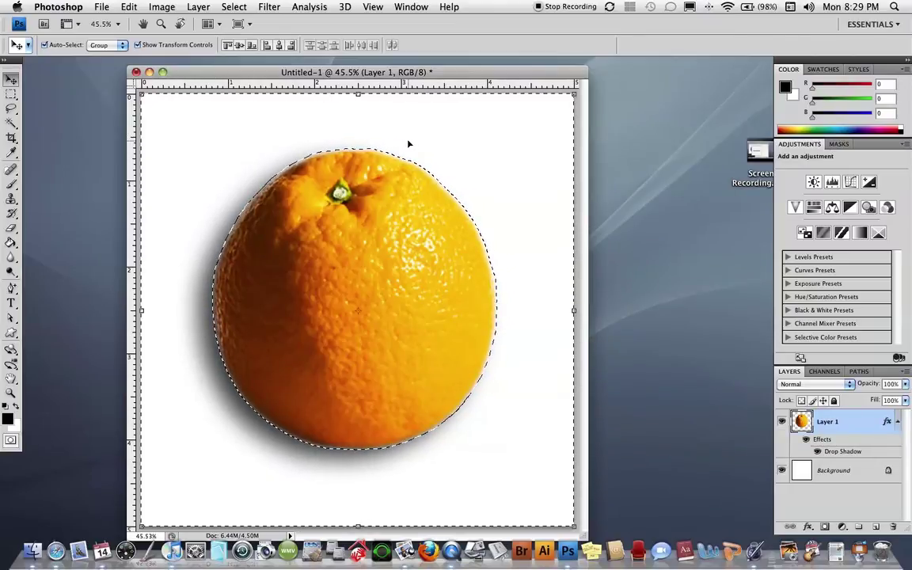
key("Delete")
key("ctrl+d")
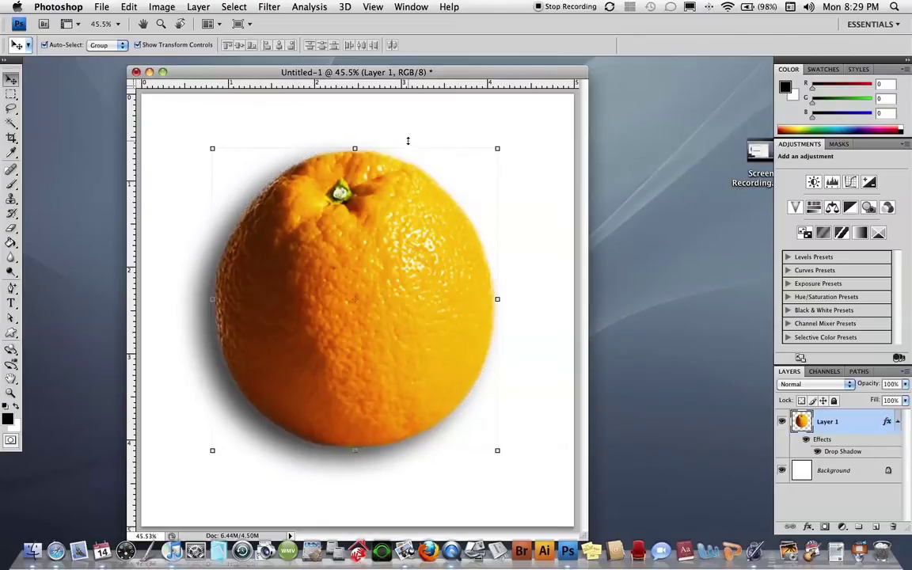
Change the orange's drop shadow to 64% opacity and 79 px size.
double_click(845, 452)
left_click_drag(708, 134, 702, 136)
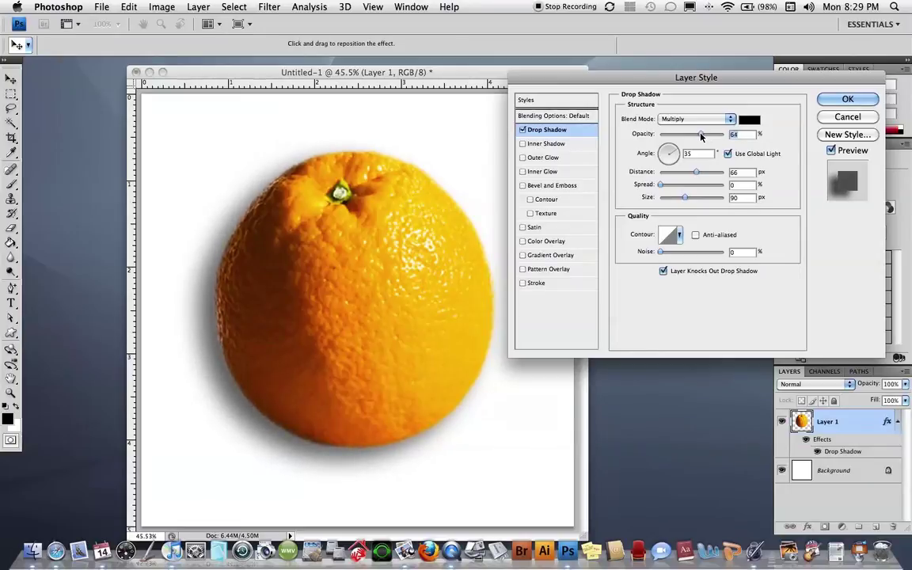
left_click_drag(687, 199, 683, 200)
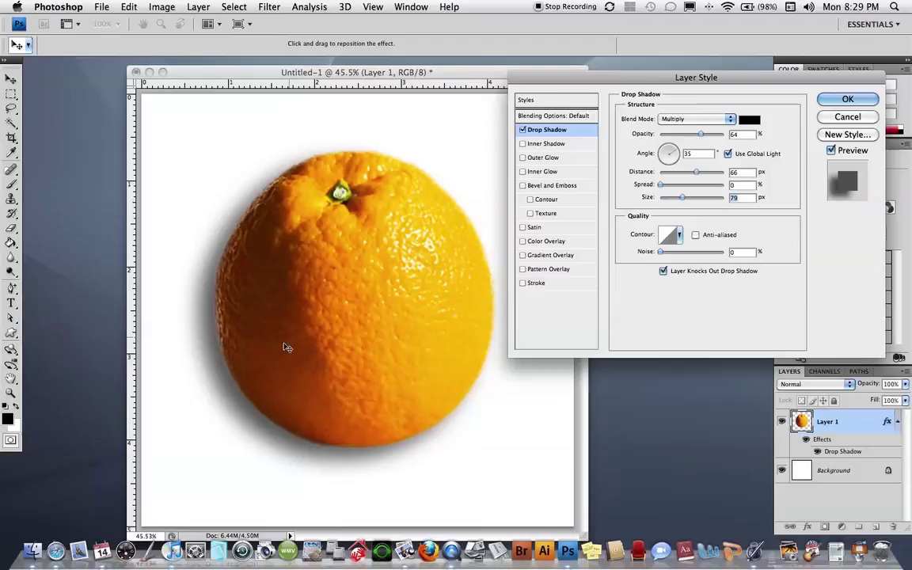
left_click(847, 99)
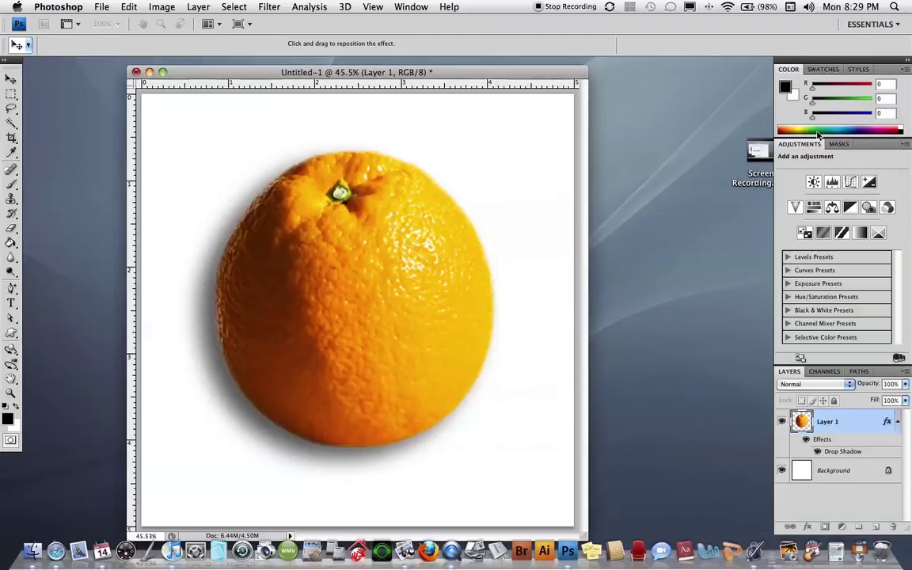
left_click_drag(440, 72, 480, 73)
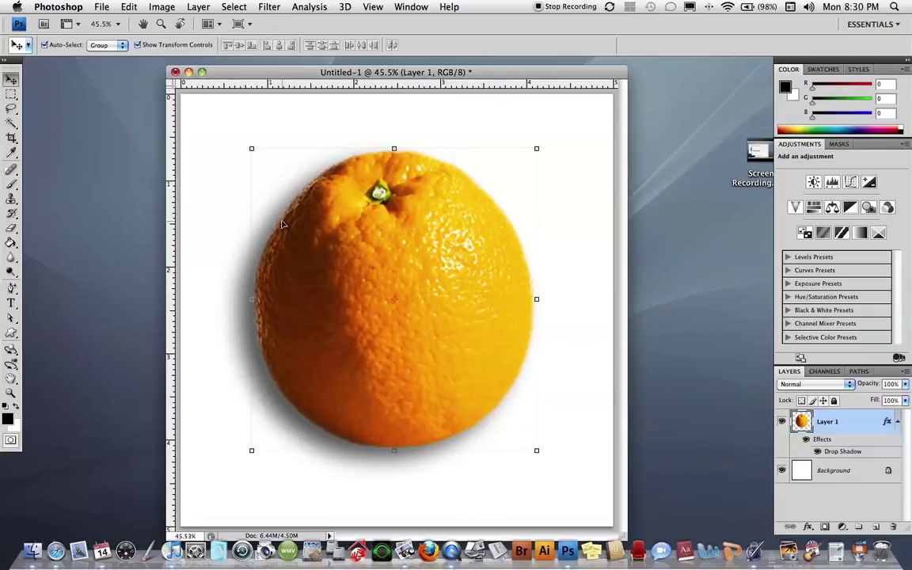
left_click(161, 6)
mouse_move(173, 42)
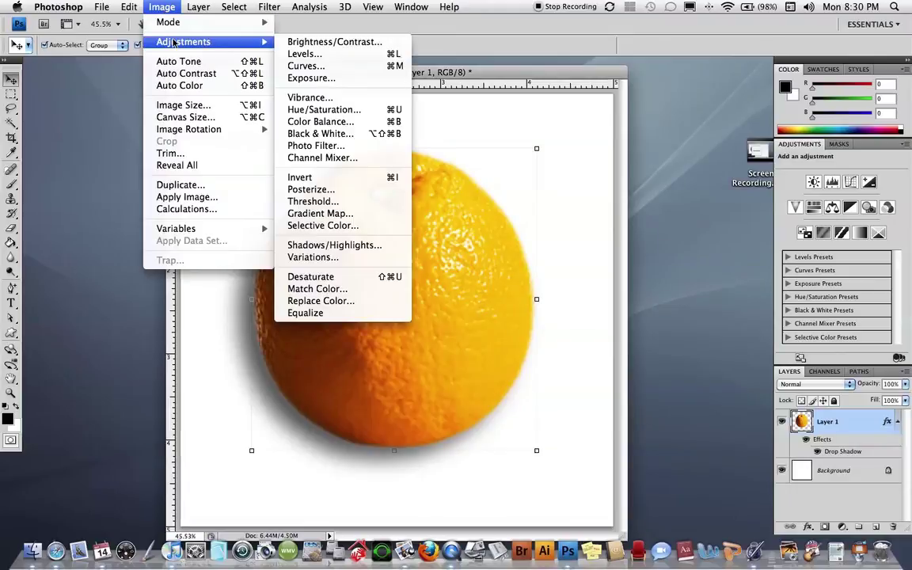
left_click(532, 73)
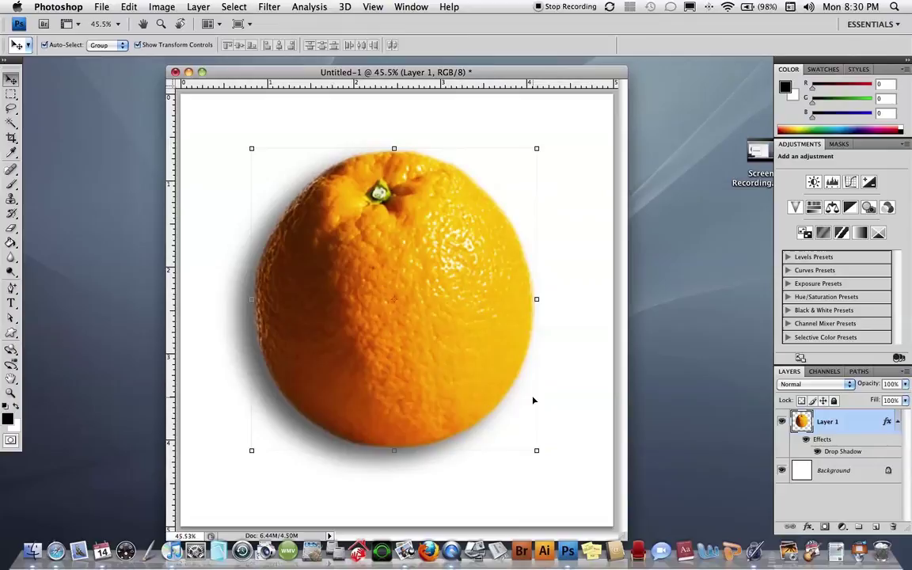
left_click(808, 528)
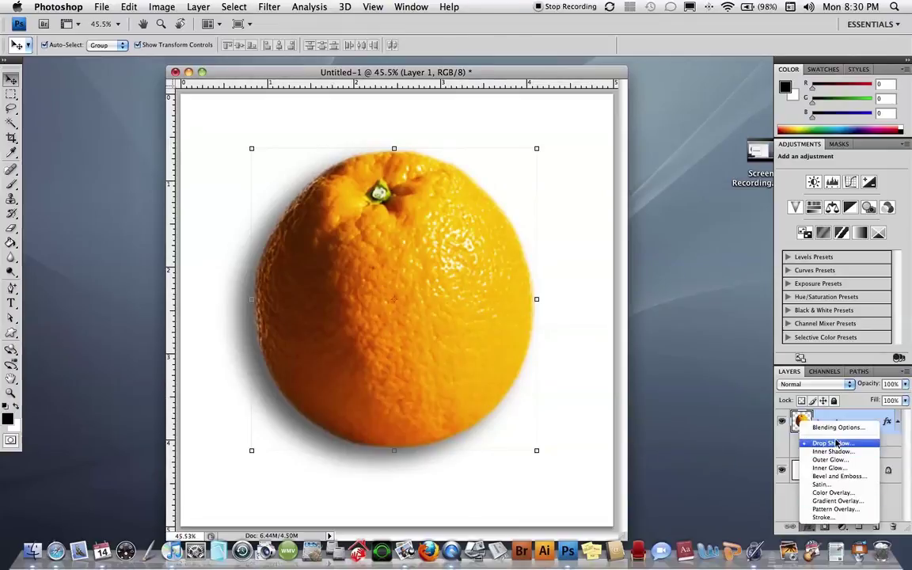
left_click_drag(516, 72, 514, 78)
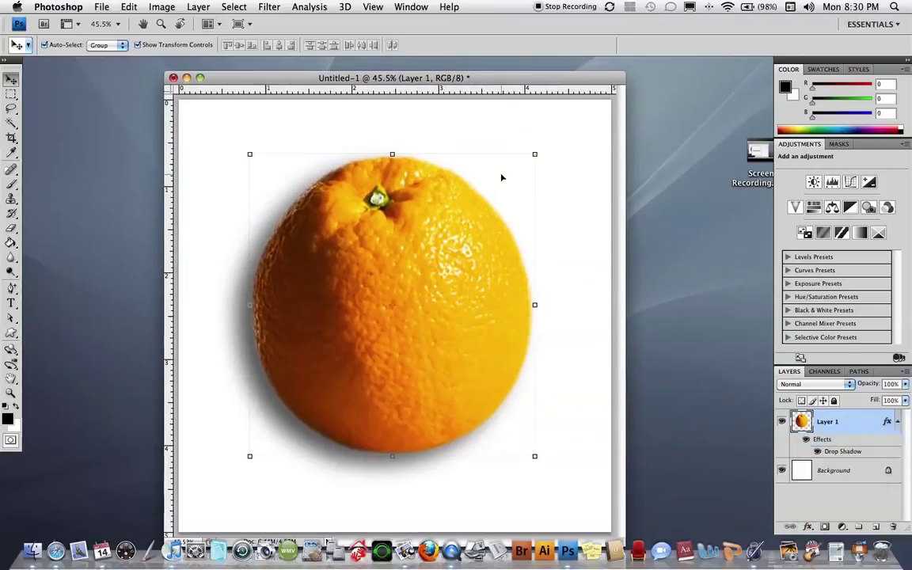